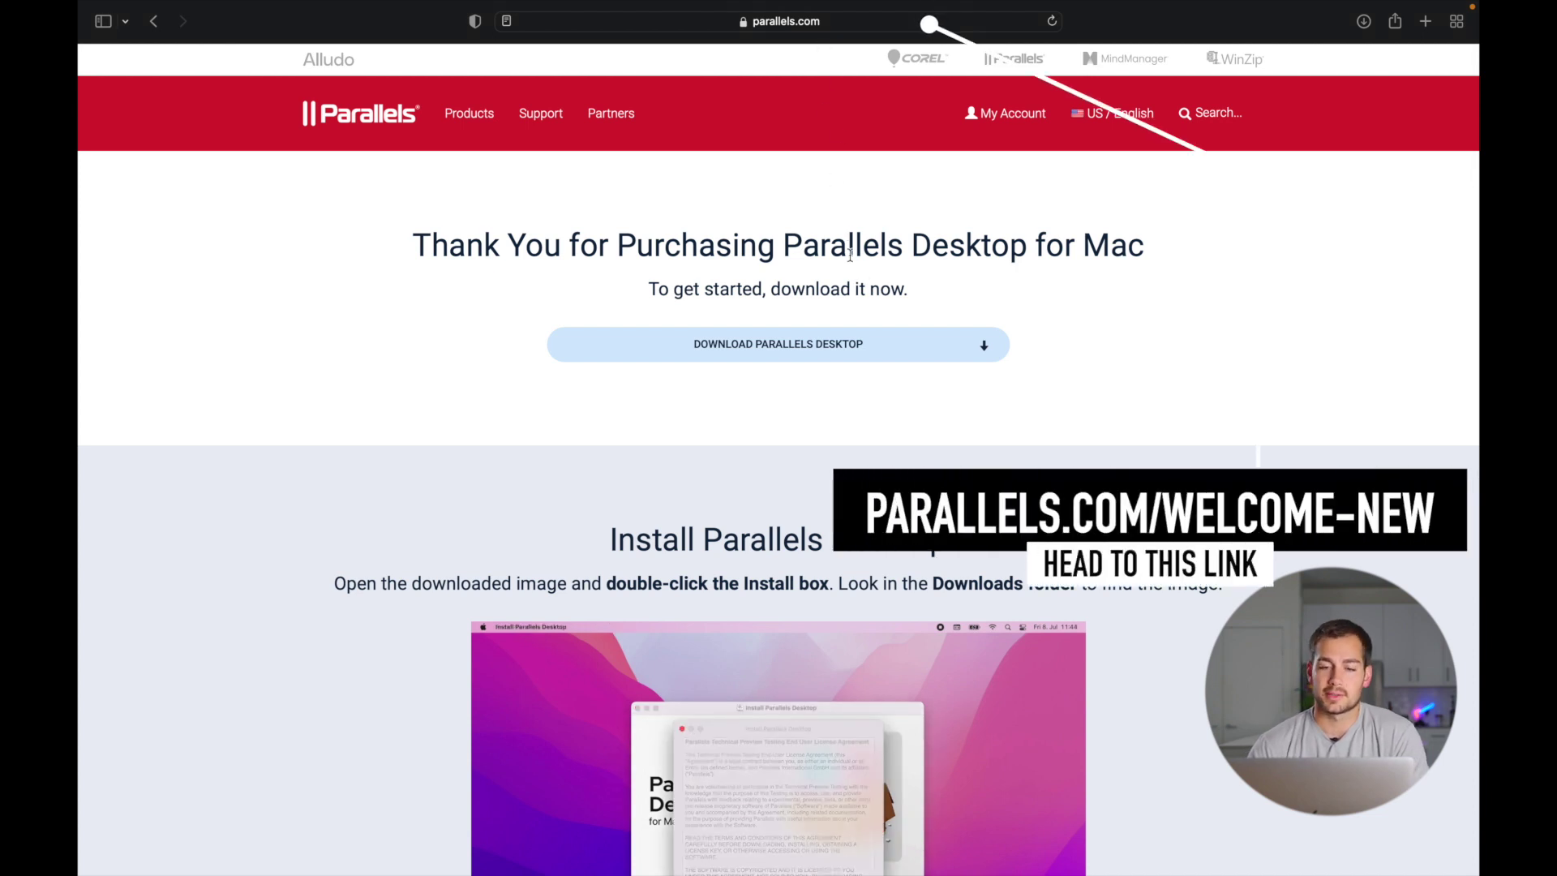
# Step: Download the Parallels Desktop installer and open Install Parallels Desktop.dmg from Downloads
pyautogui.click(795, 349)
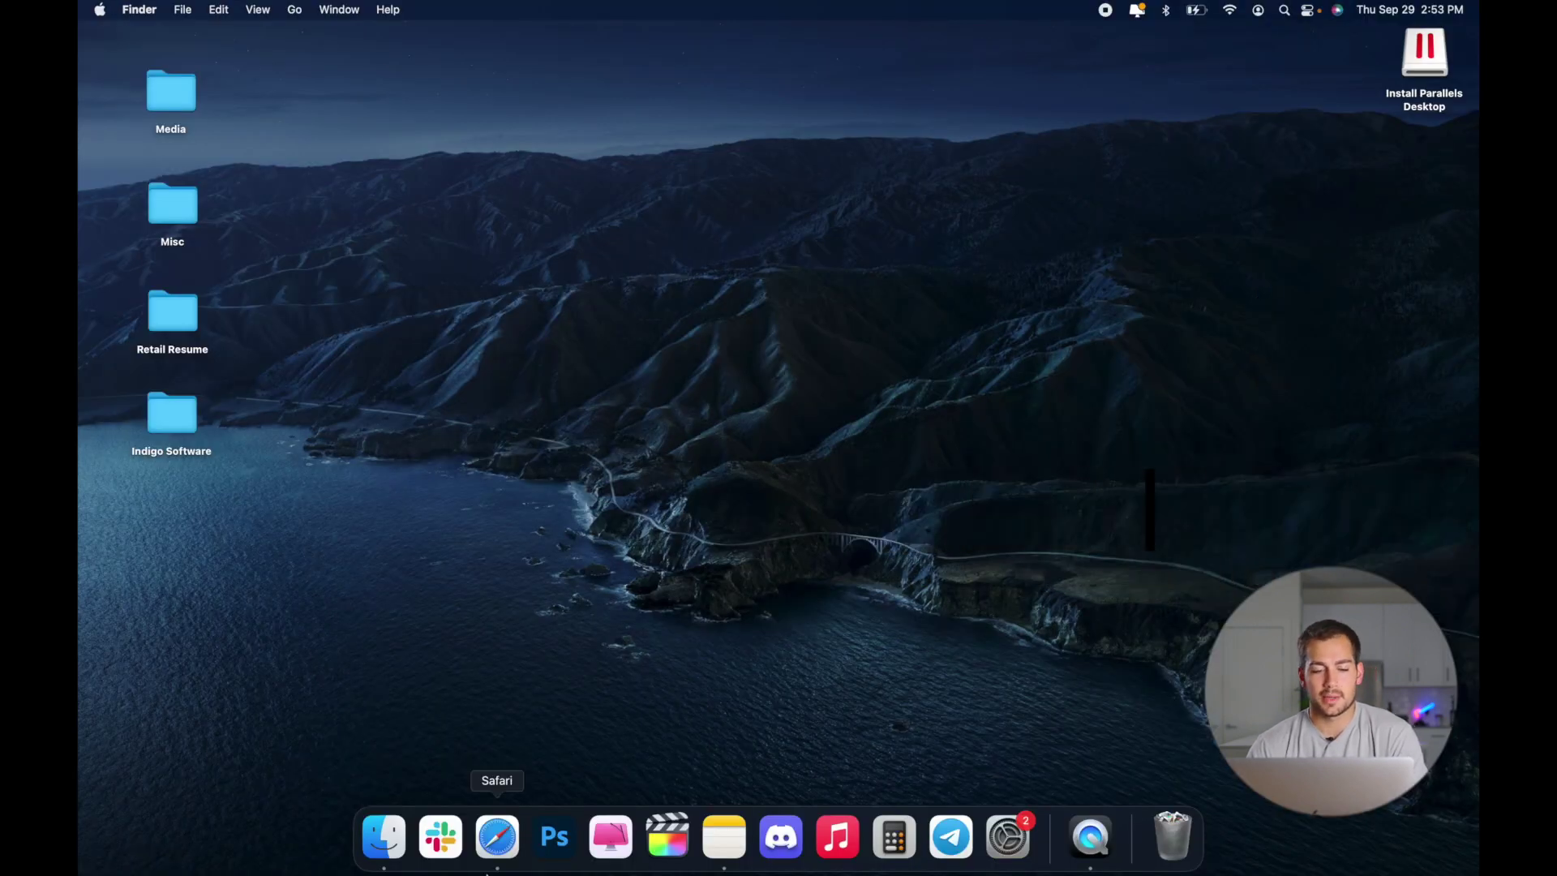
pyautogui.click(391, 829)
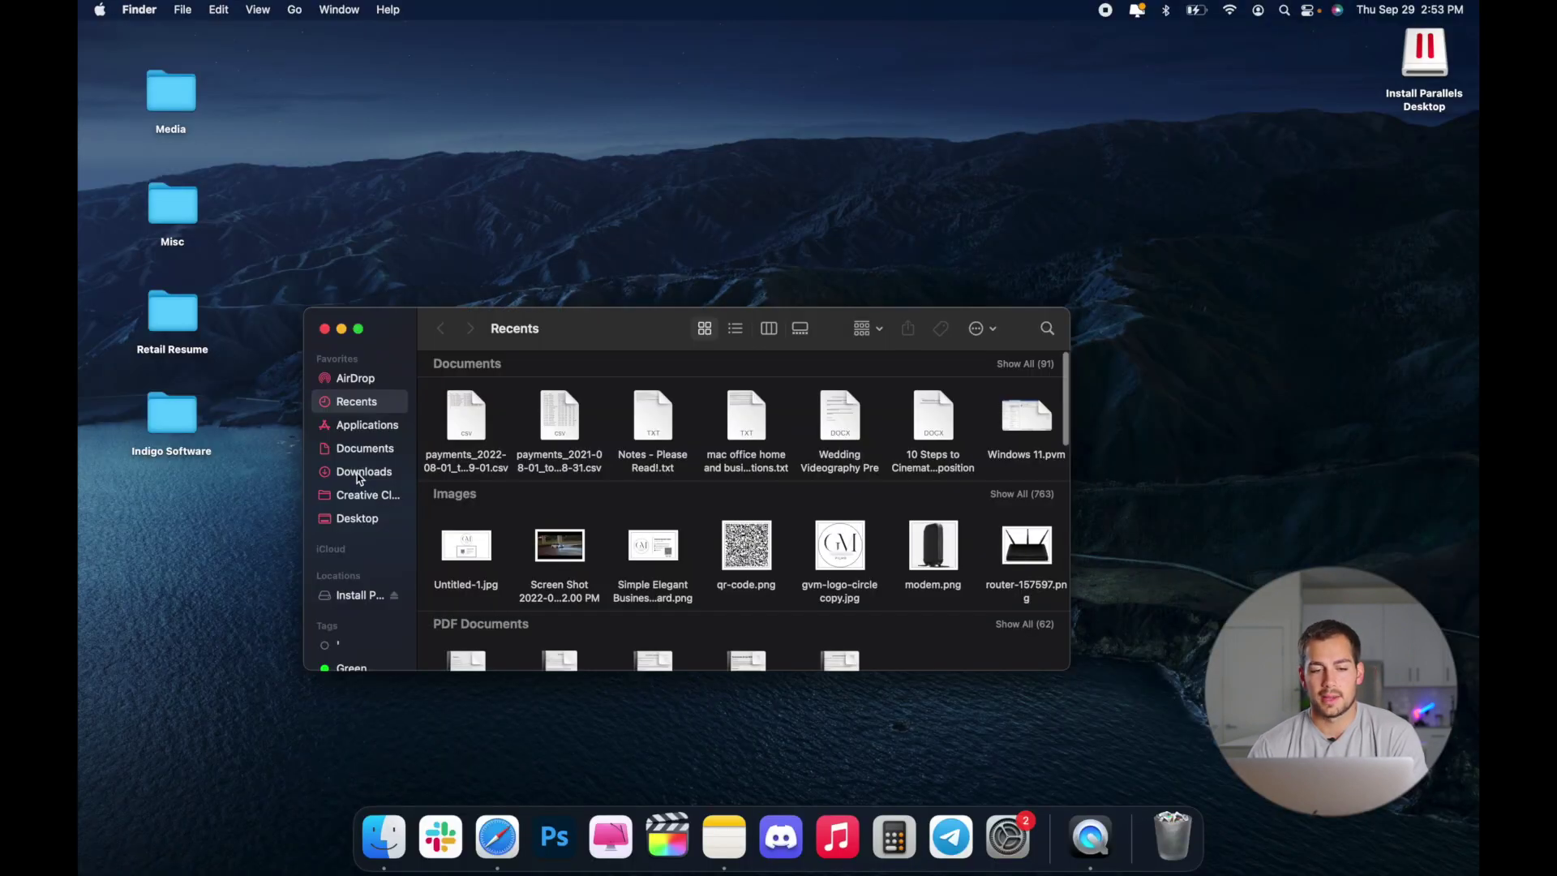
pyautogui.click(363, 473)
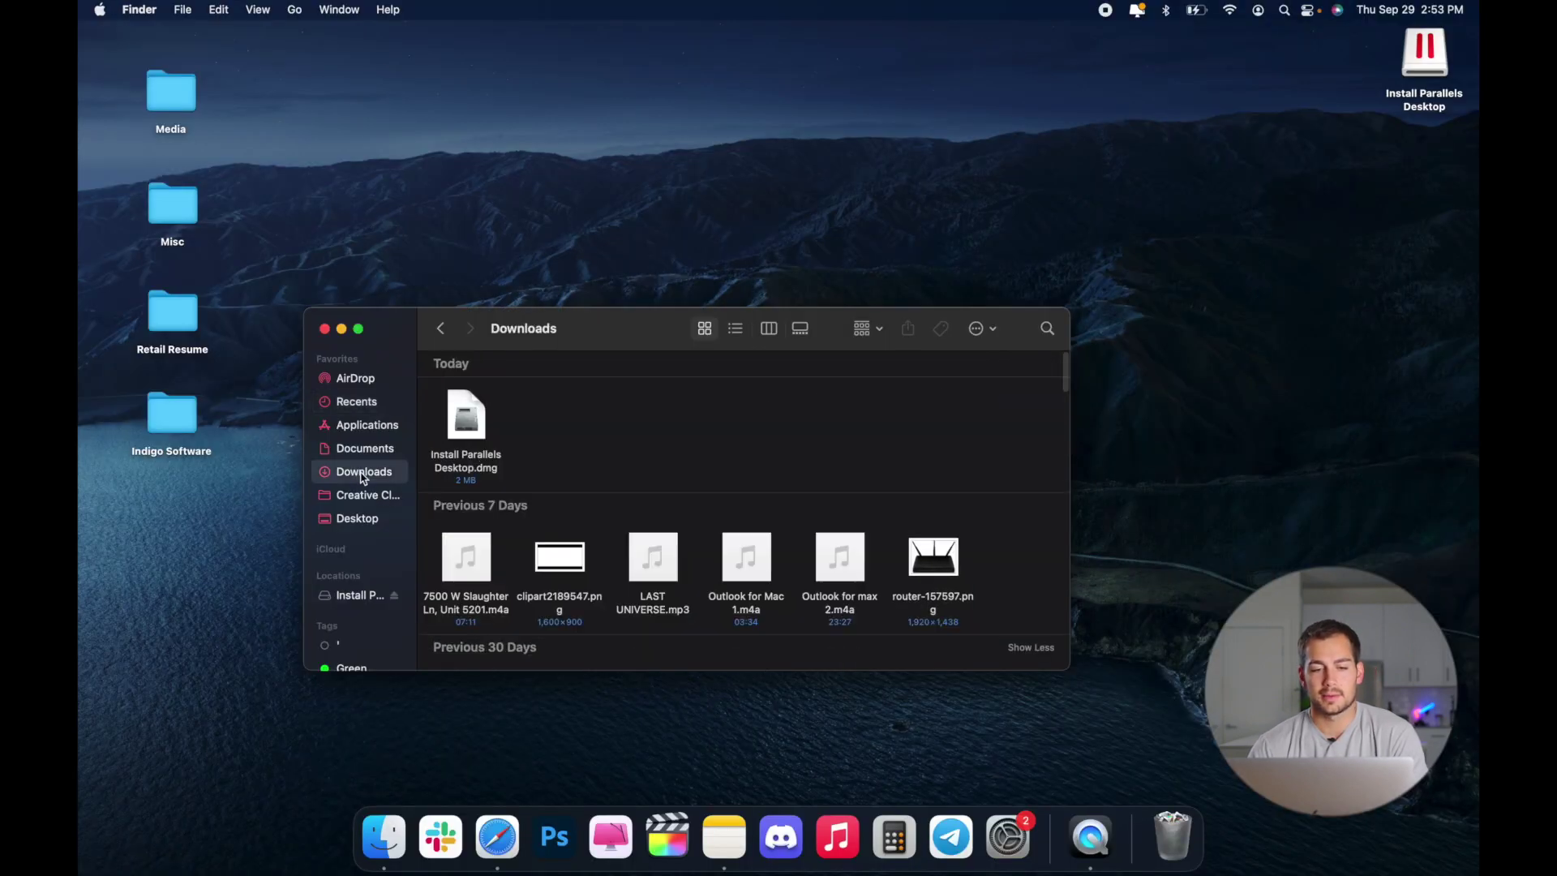
pyautogui.click(468, 425)
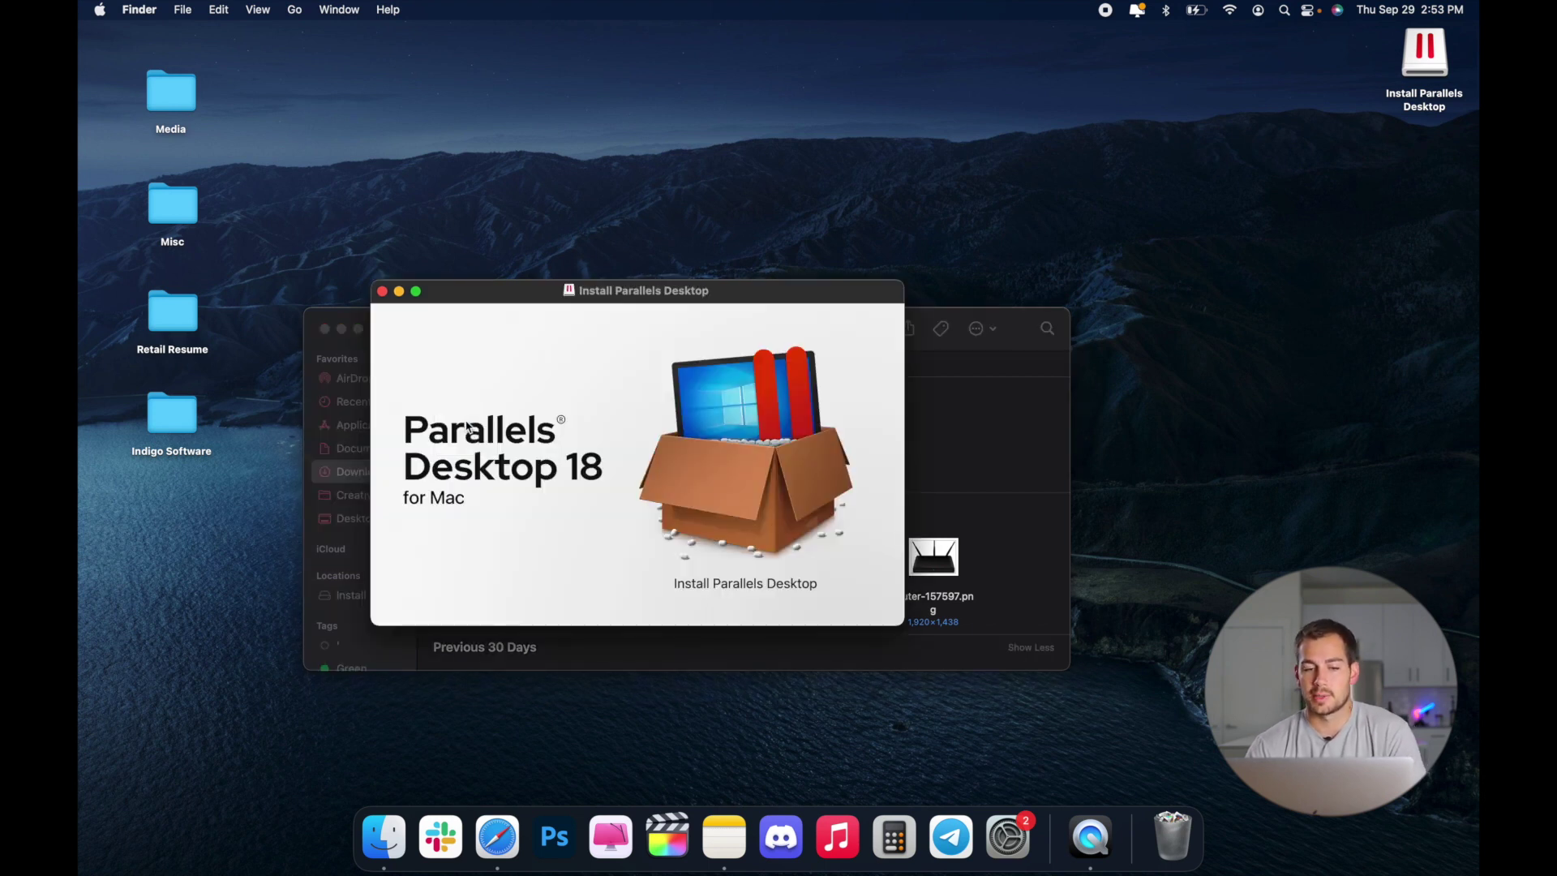
# Step: Run Install Parallels Desktop, approve the internet-app warning, accept the EULA and authorize with the admin password
pyautogui.doubleClick(764, 489)
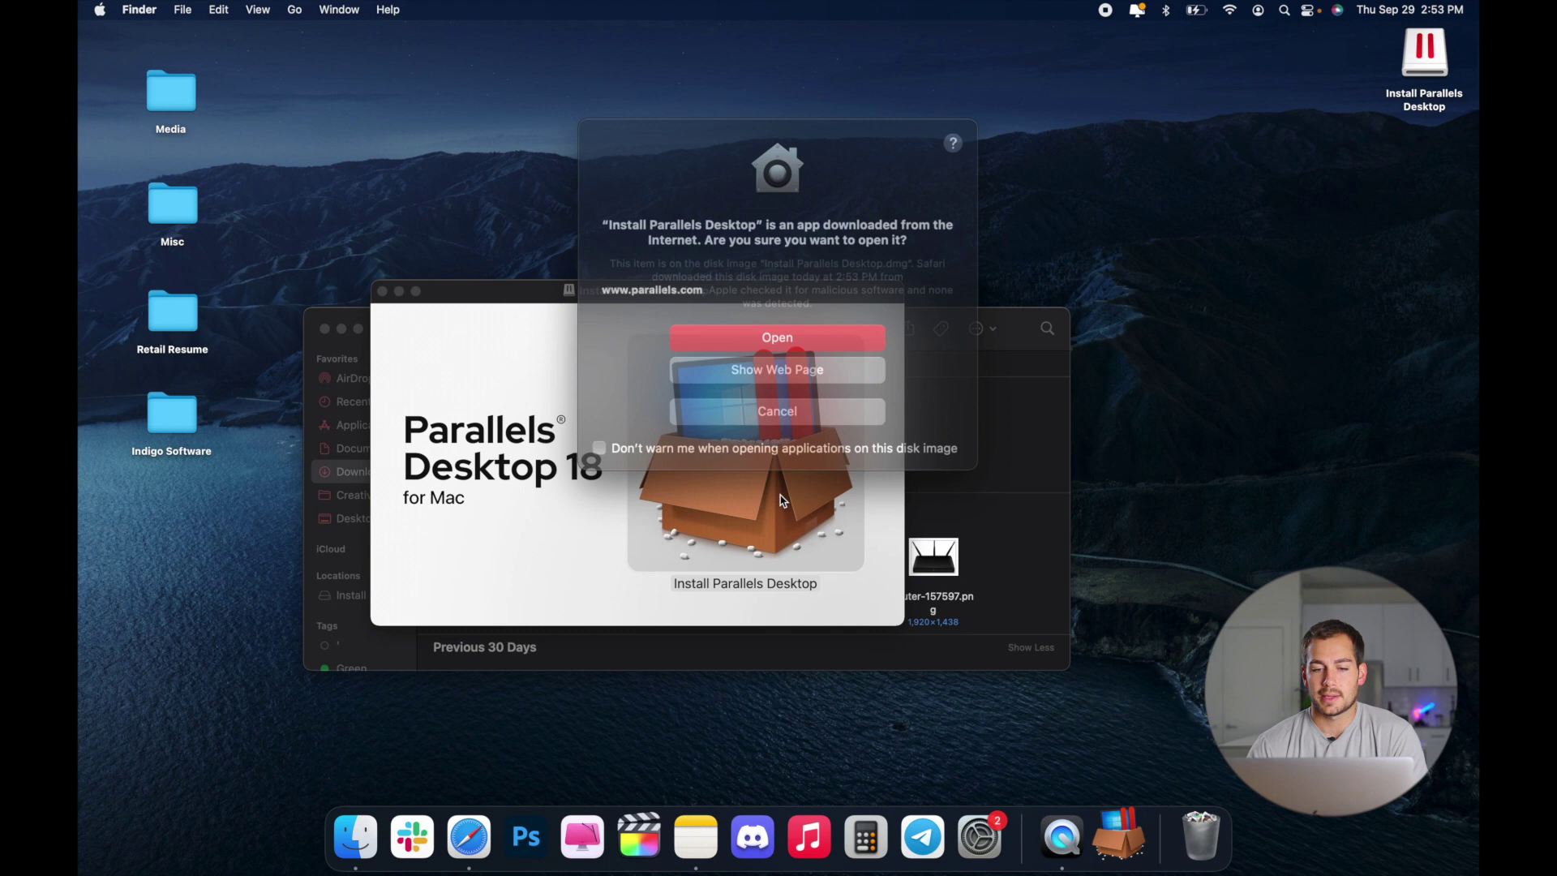
pyautogui.click(758, 332)
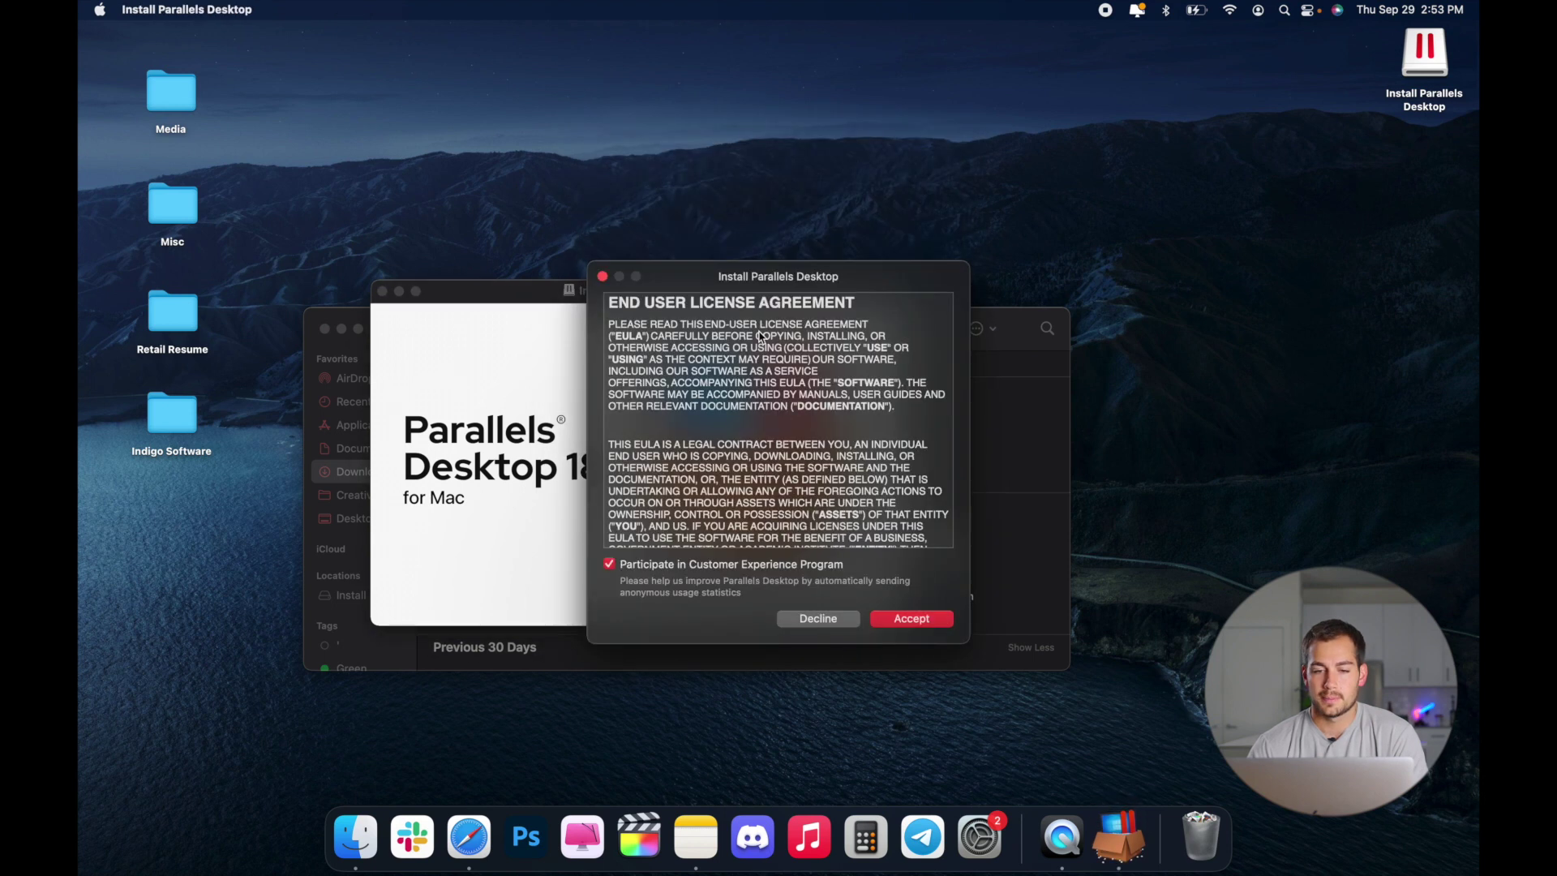
pyautogui.press('Return')
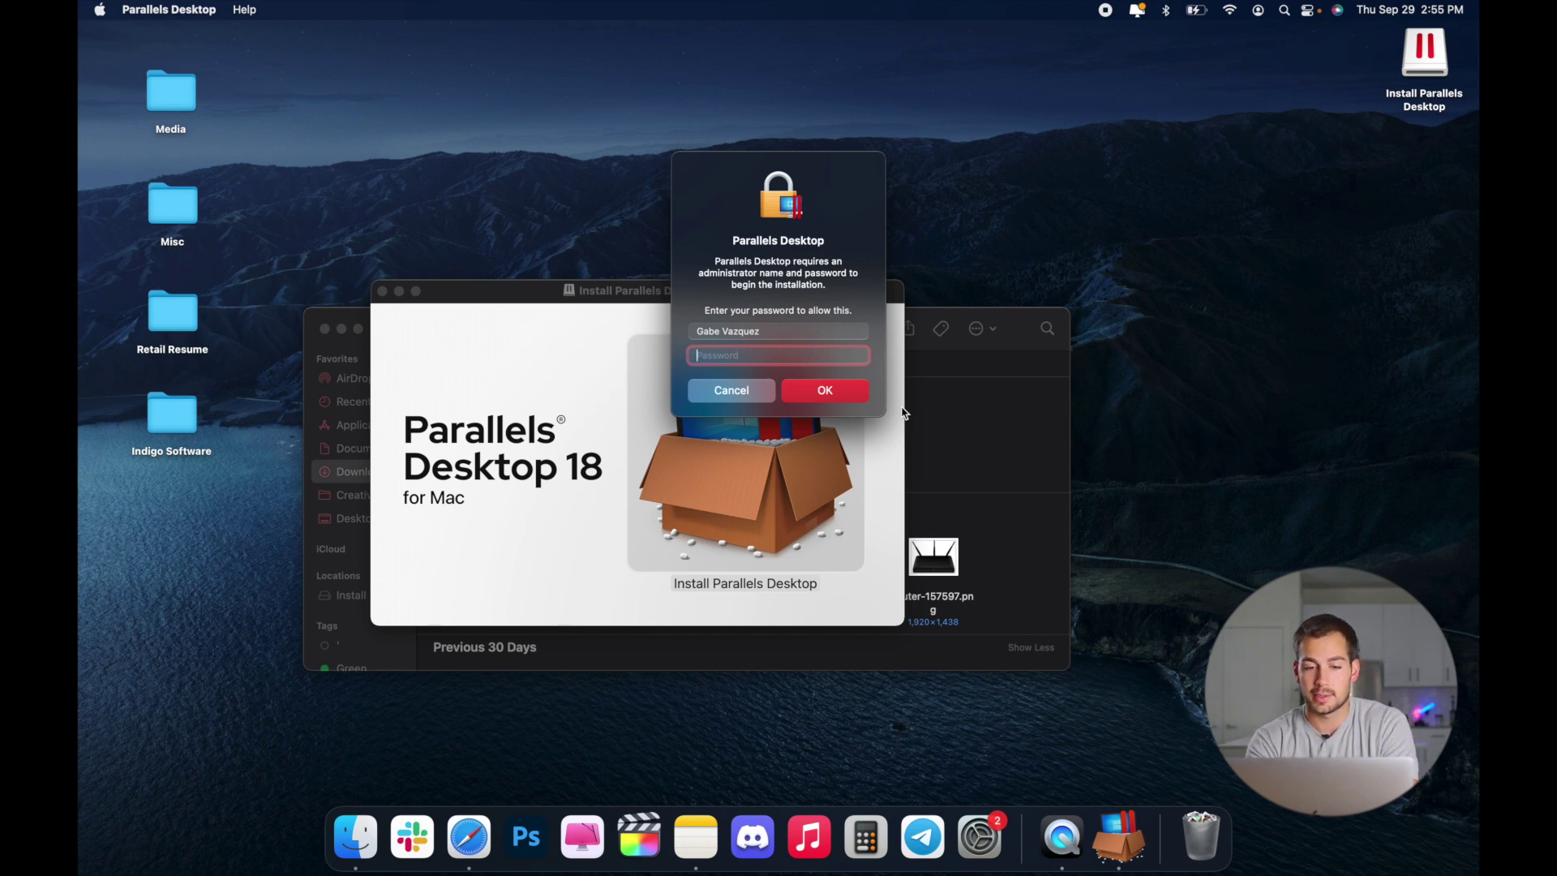
pyautogui.write('password')
pyautogui.press('Return')
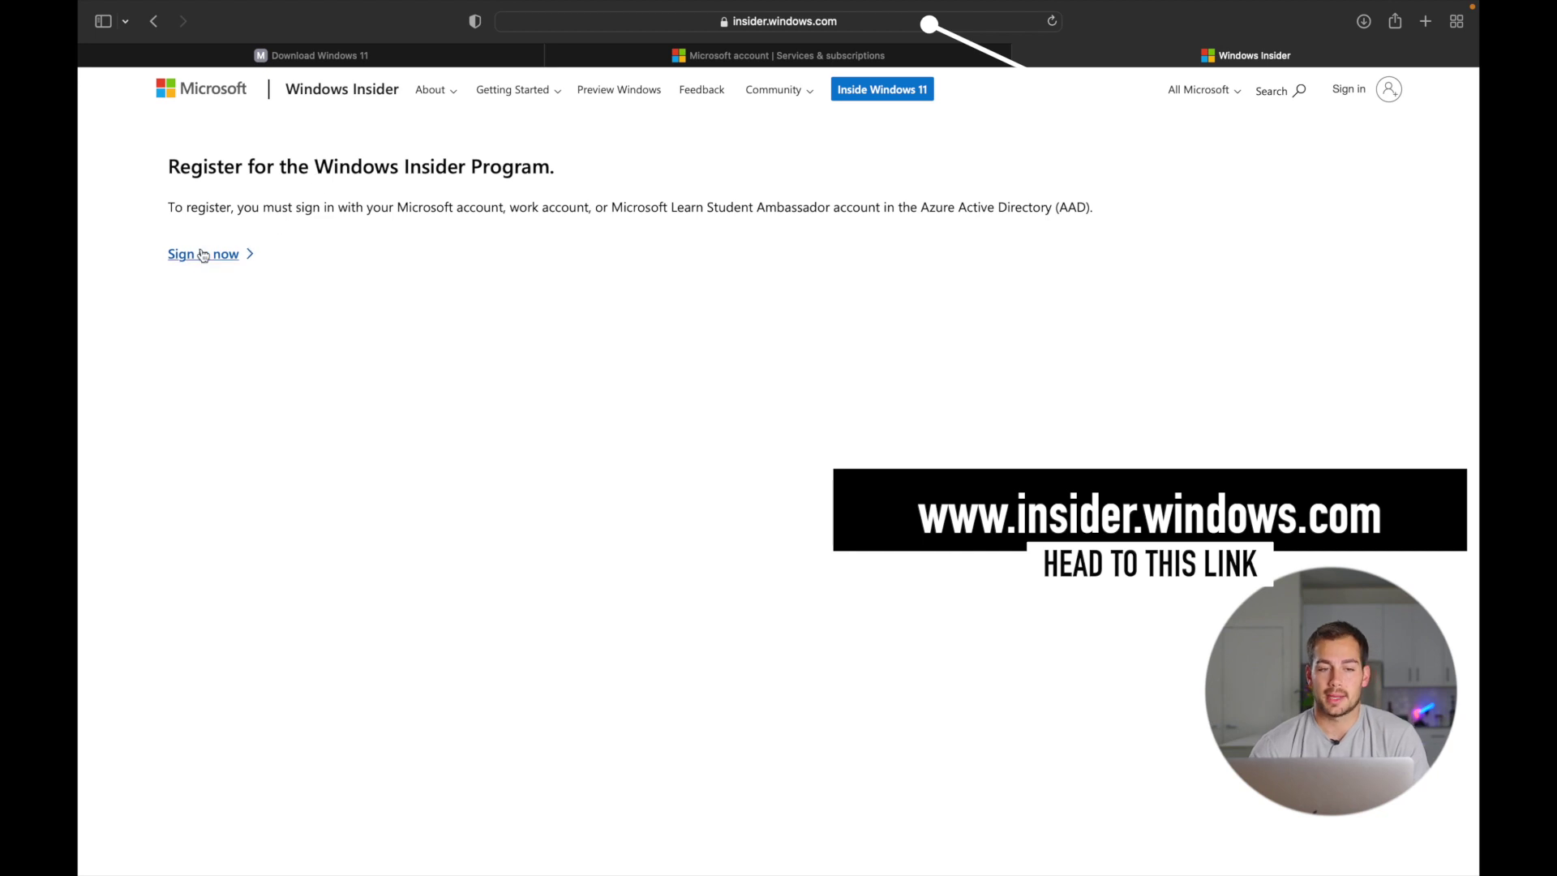
# Step: Sign in with the saved Microsoft account and register for the Windows Insider Program
pyautogui.click(232, 253)
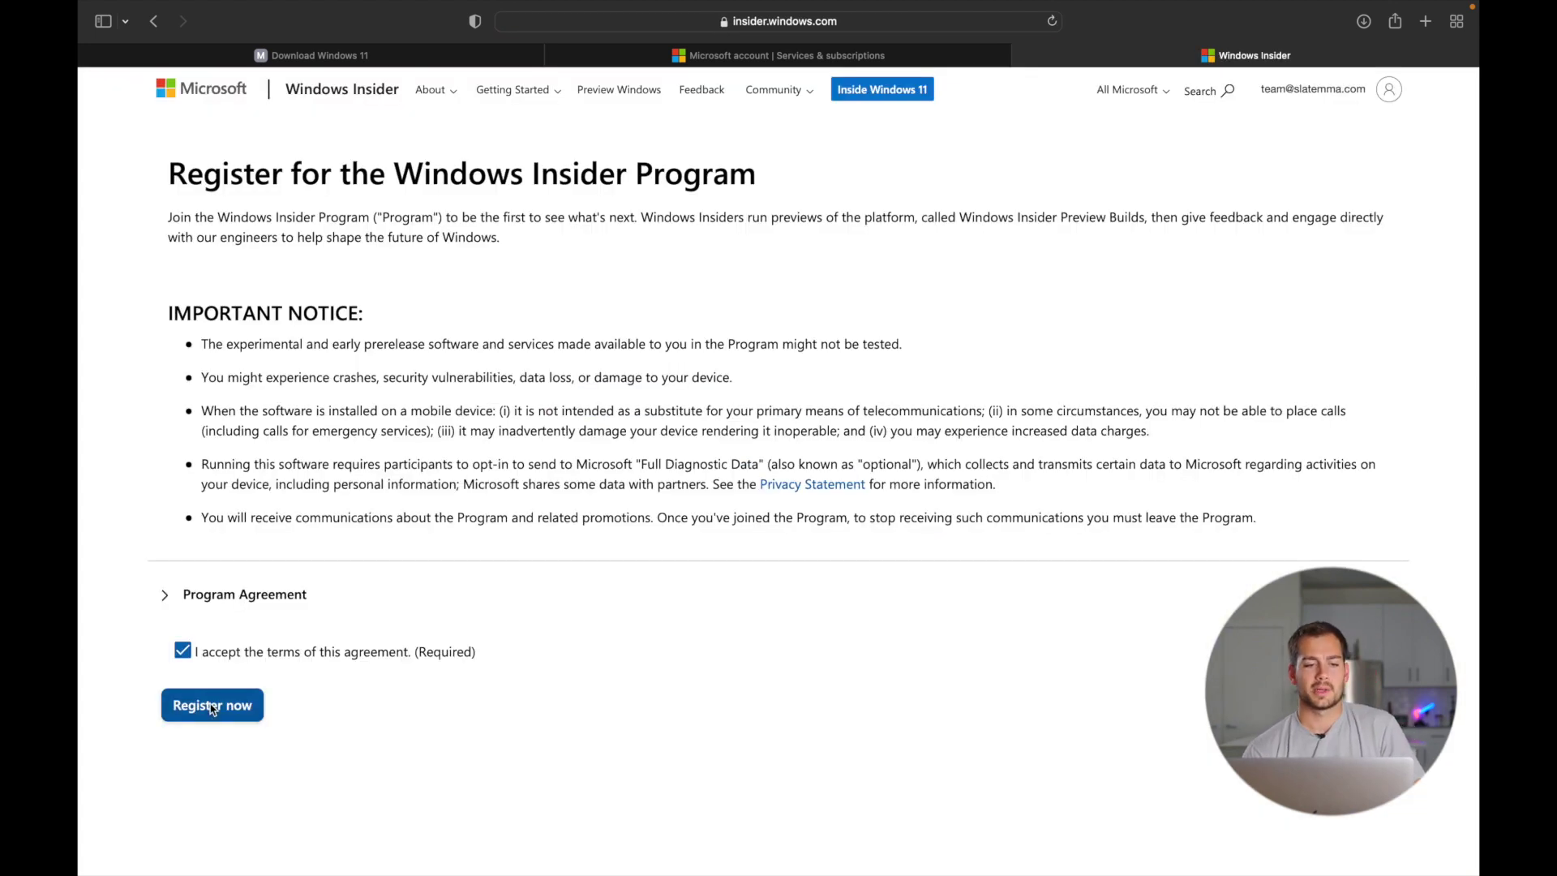
pyautogui.click(214, 708)
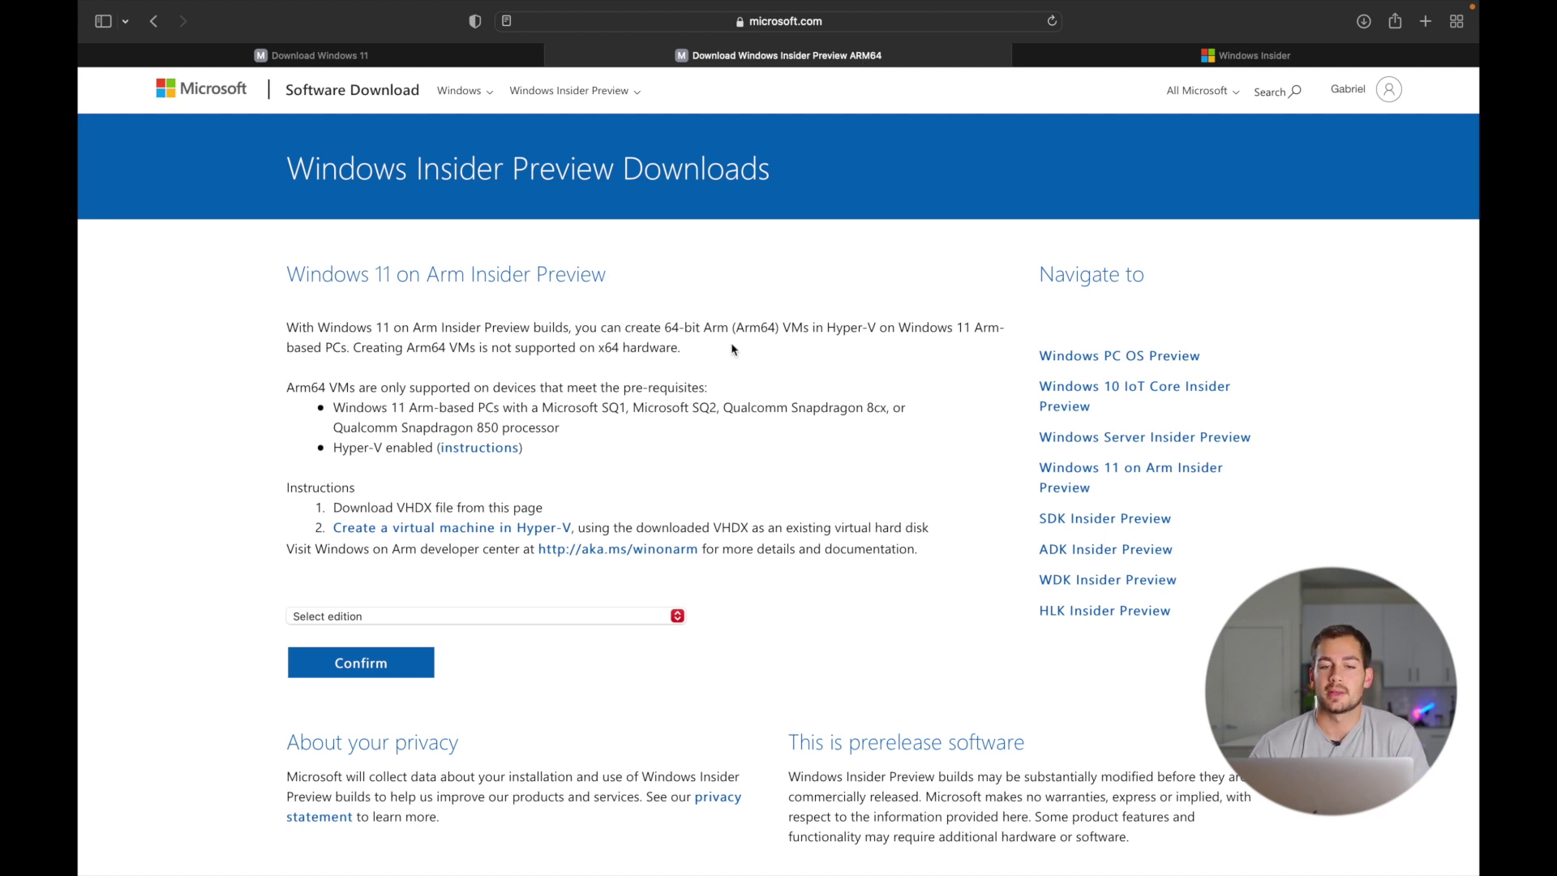
# Step: Select the Windows 11 Client ARM64 Beta Channel build 22598 edition and confirm it
pyautogui.click(524, 616)
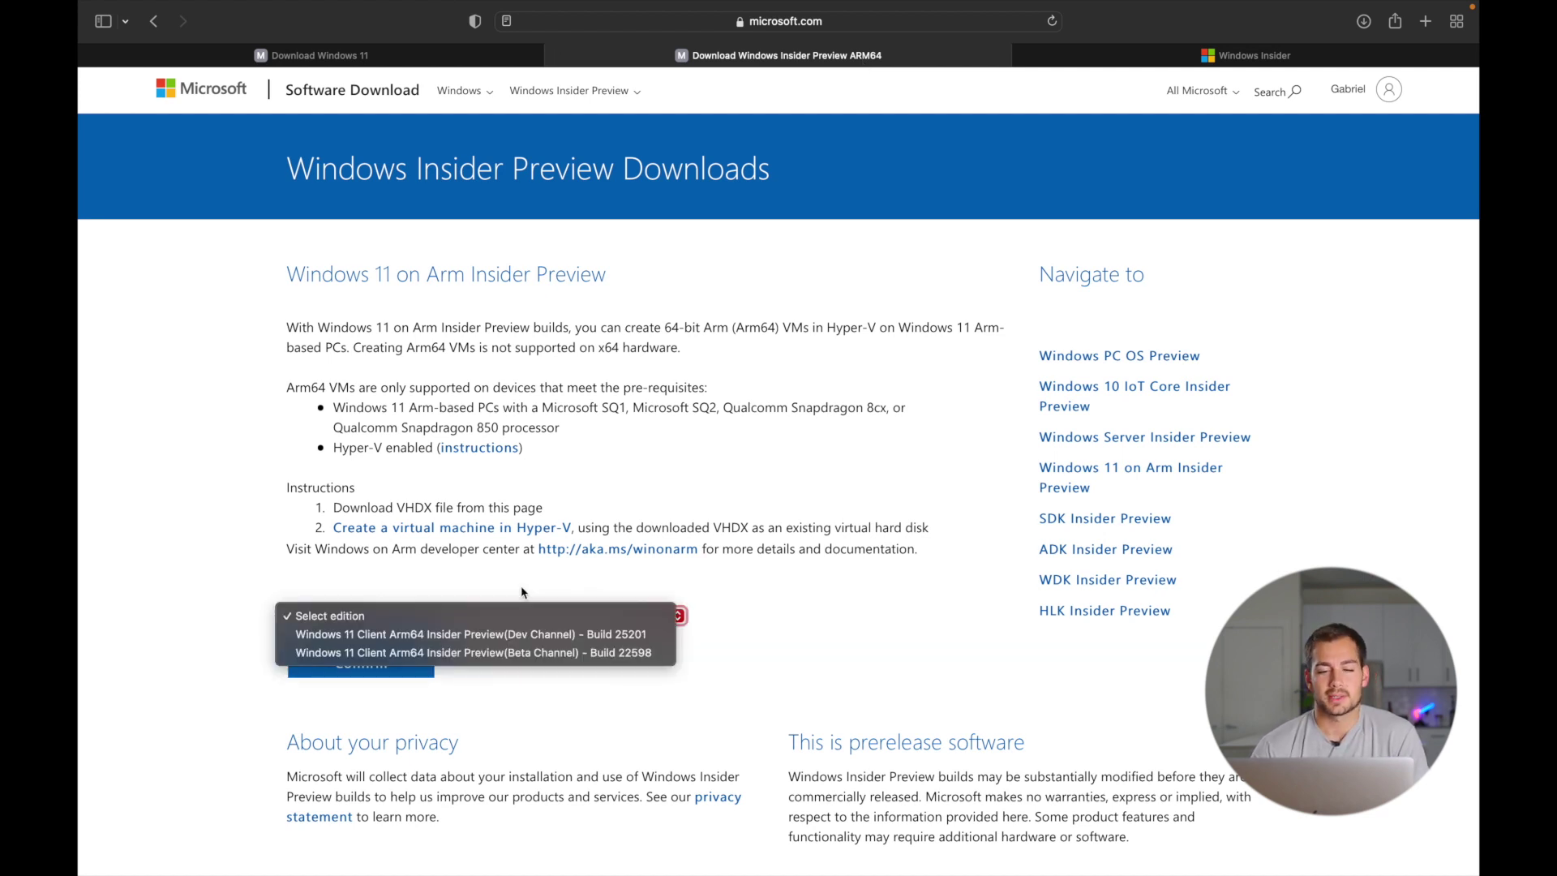
pyautogui.click(547, 656)
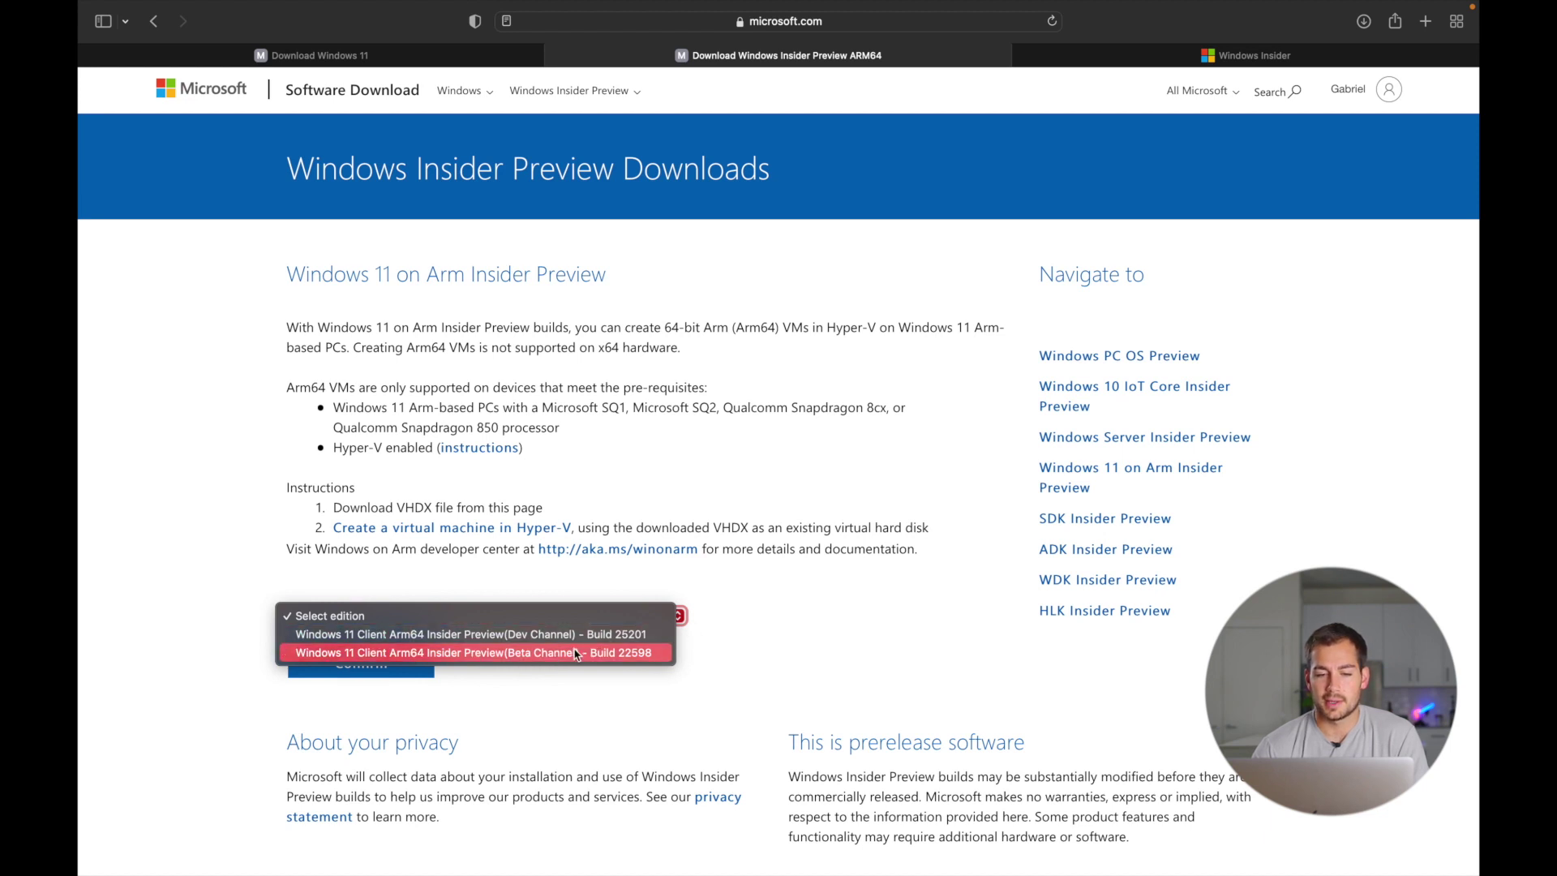
pyautogui.click(378, 663)
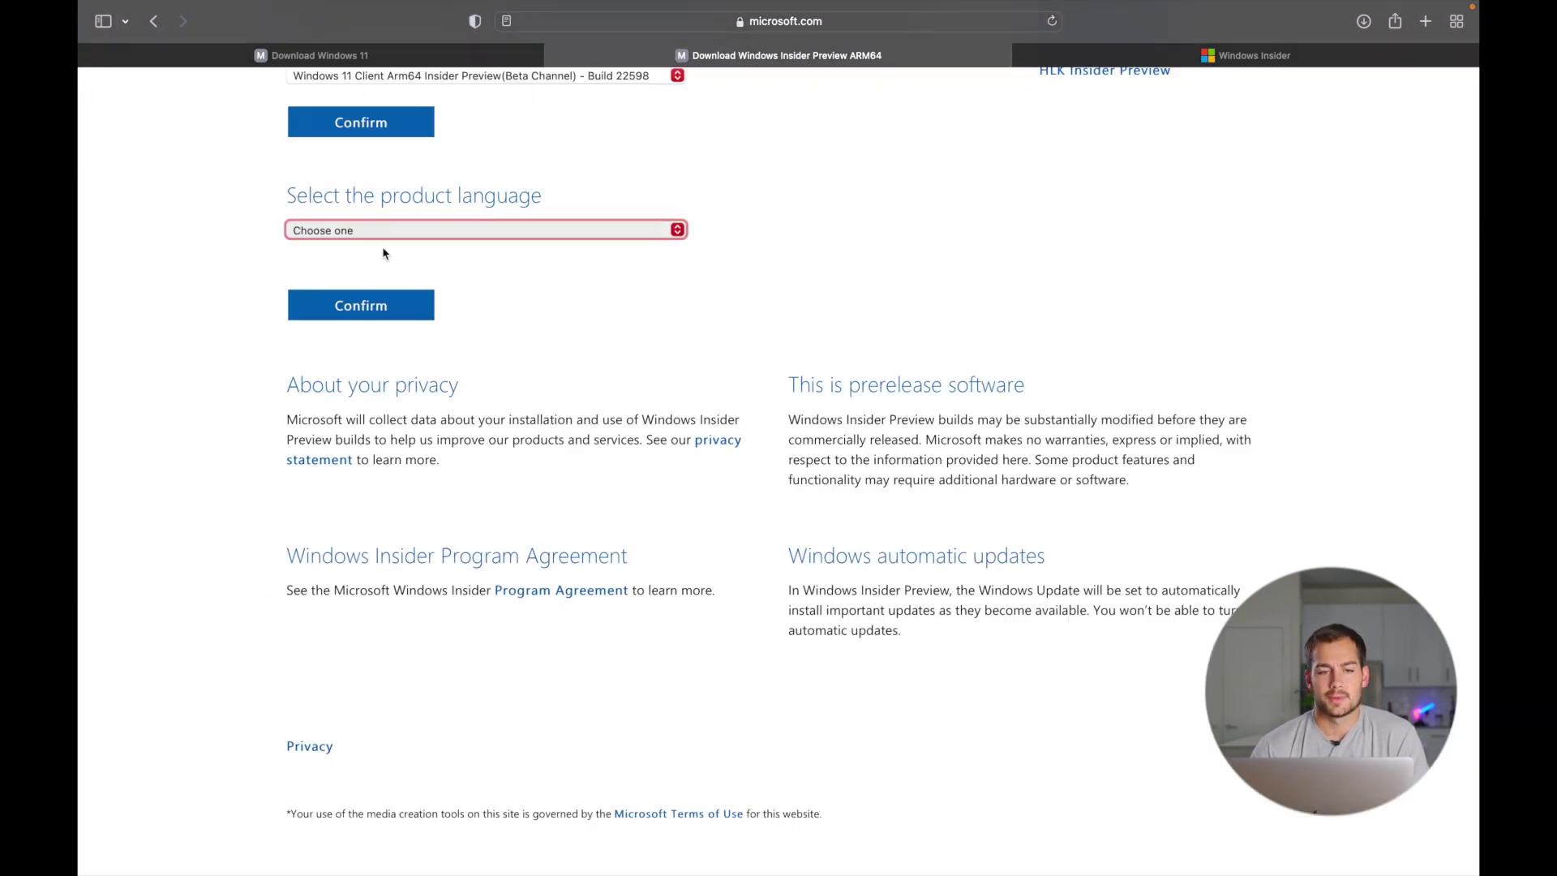
# Step: Choose English (United States), confirm, and start the ARM64 build download
pyautogui.click(382, 231)
pyautogui.click(410, 306)
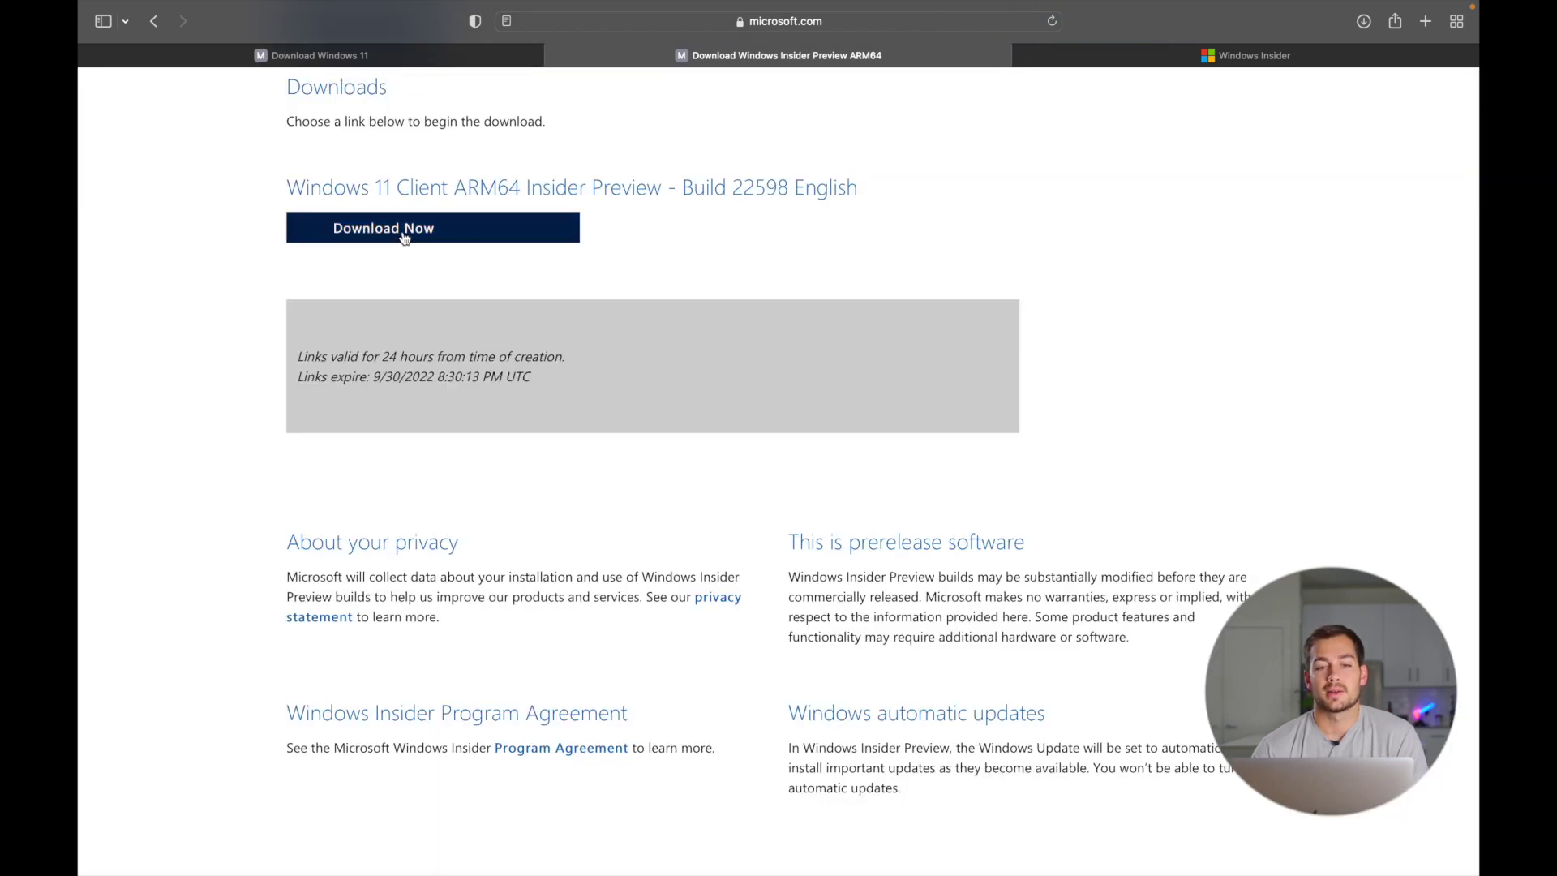
pyautogui.click(402, 234)
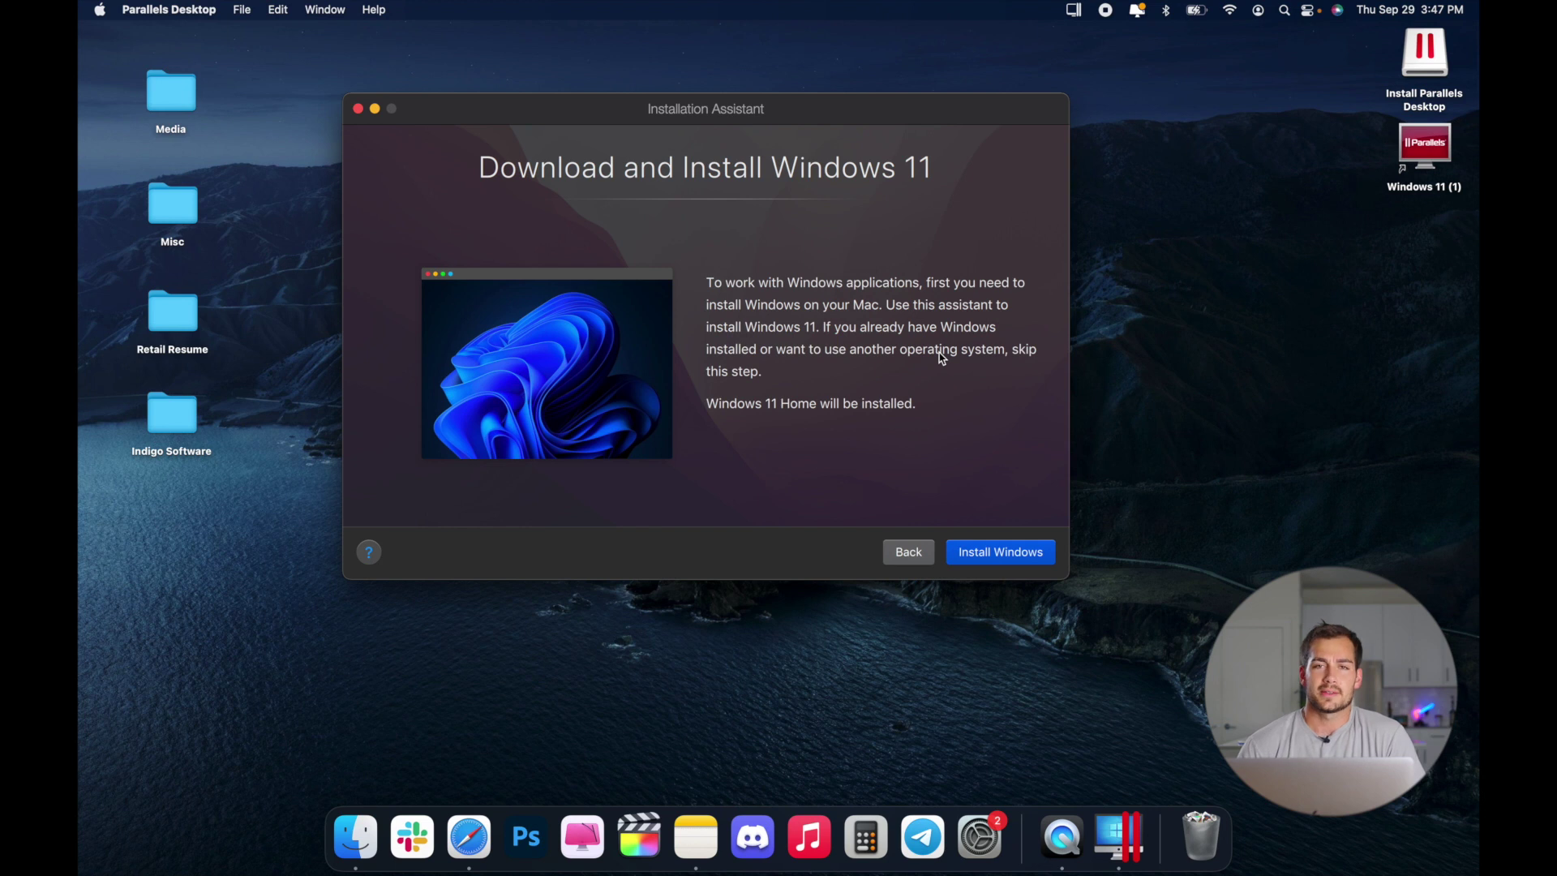
# Step: Start Install Windows in the Installation Assistant to create the Windows 11 virtual machine
pyautogui.click(1022, 555)
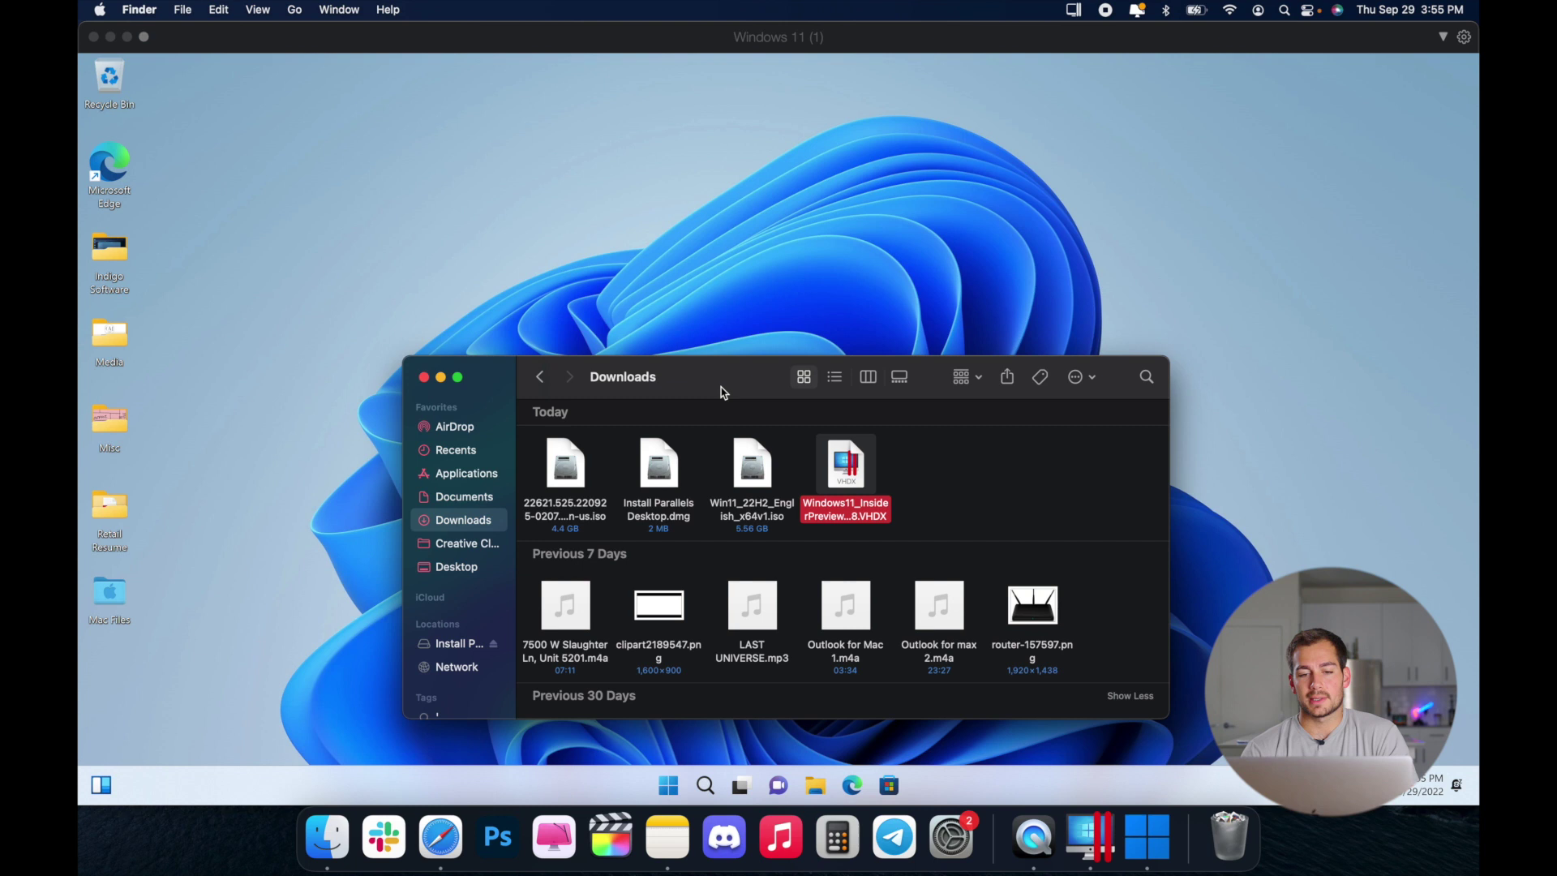
# Step: Open the Windows11_InsiderPreview VHDX file from the Downloads folder
pyautogui.moveTo(683, 382); pyautogui.dragTo(628, 408)
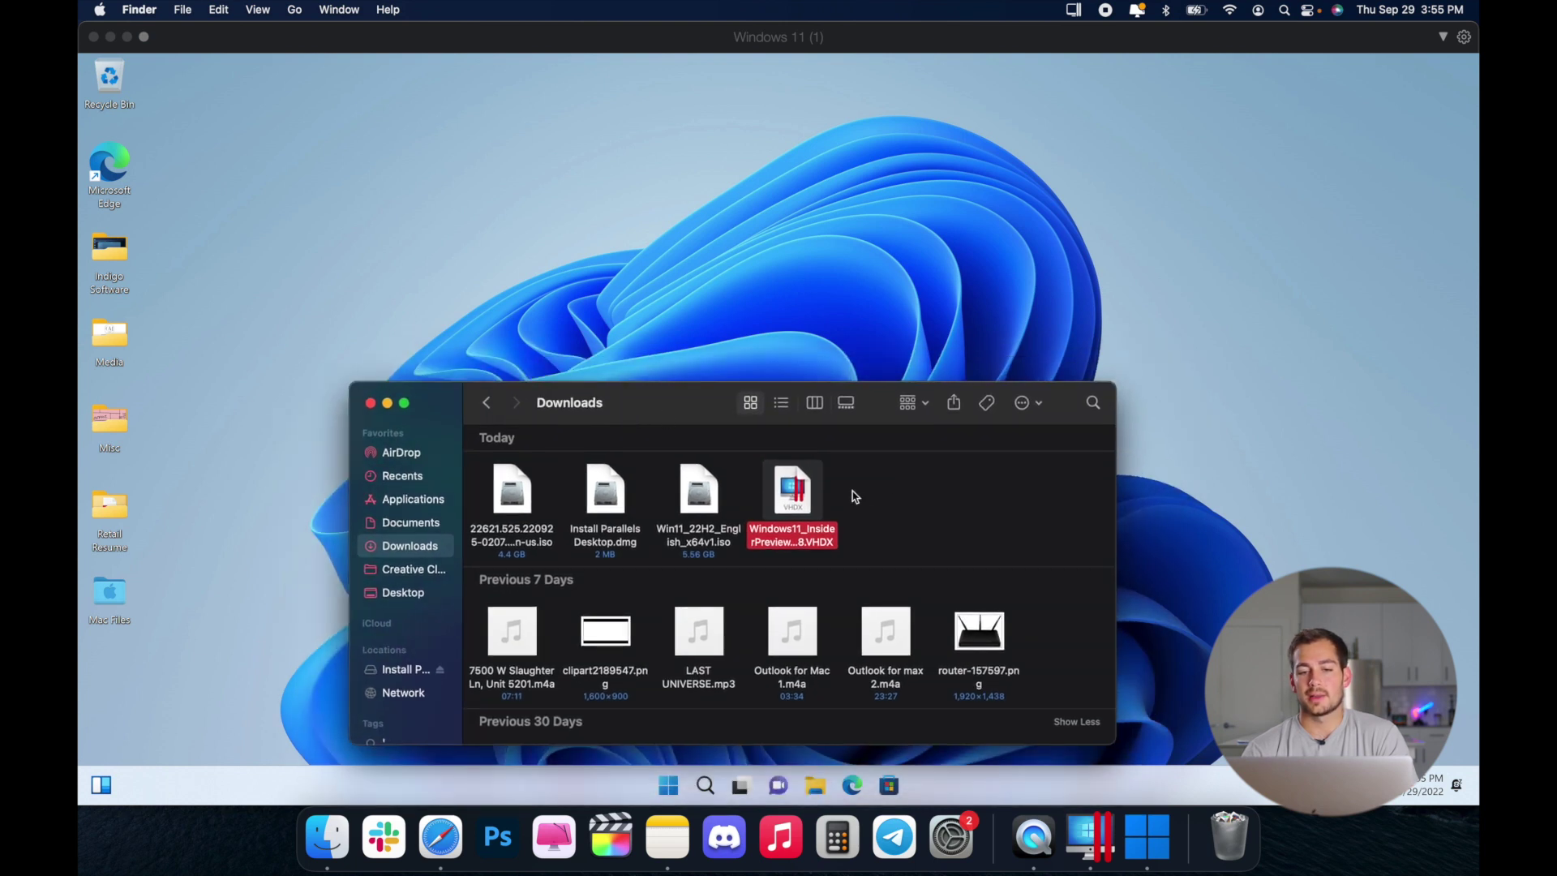
pyautogui.doubleClick(786, 488)
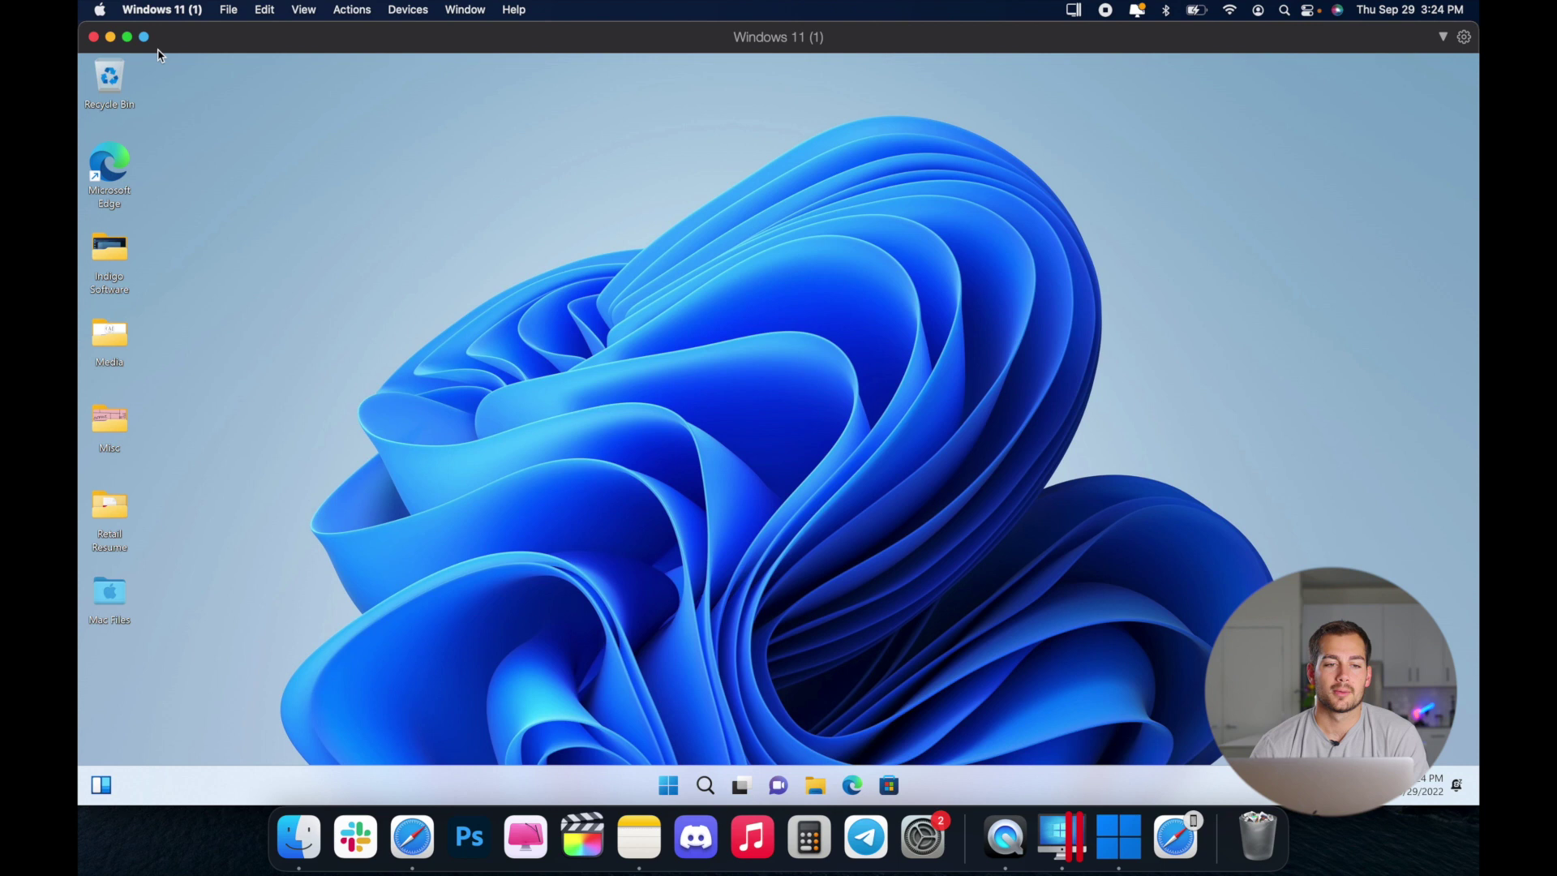
# Step: Put the Windows 11 VM full screen, swipe to macOS and close the installer and Downloads windows
pyautogui.click(127, 36)
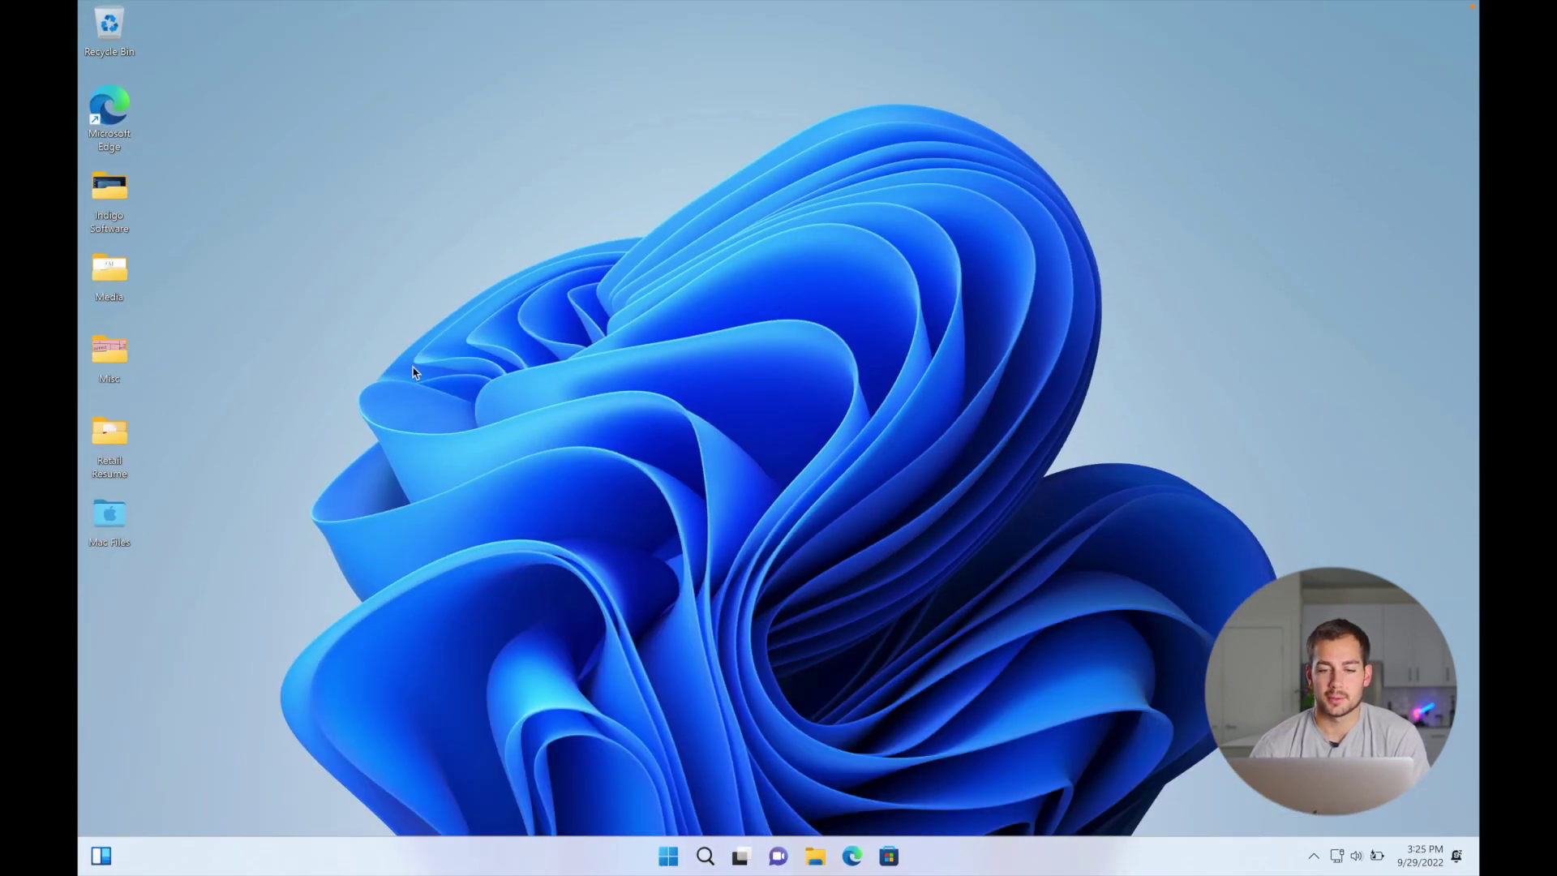
pyautogui.hotkey('ctrl', 'Left')
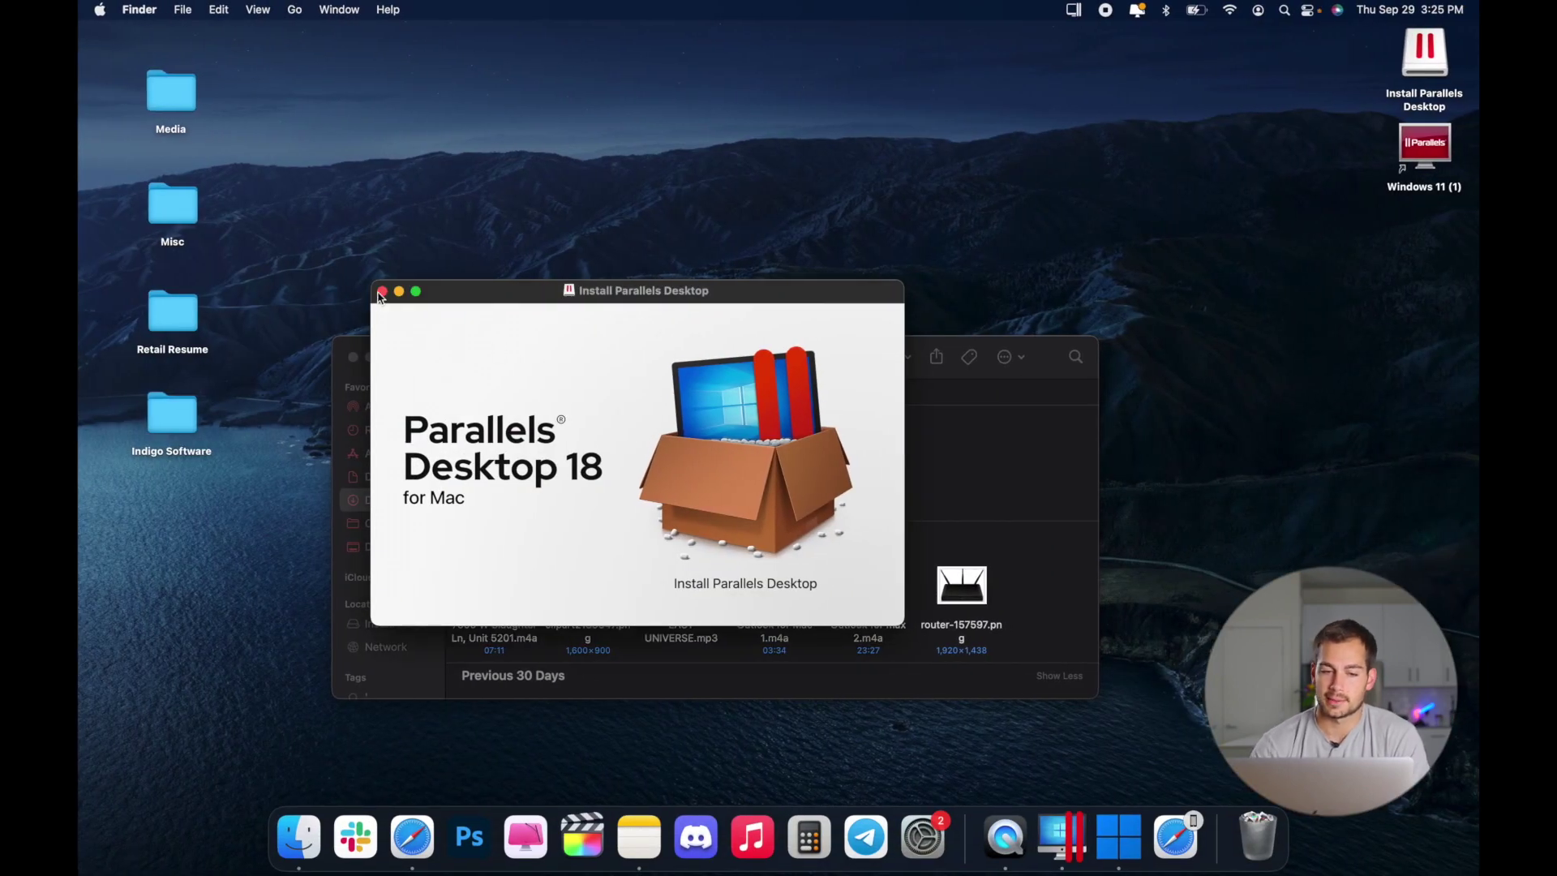
pyautogui.click(380, 292)
pyautogui.click(354, 357)
# Step: Return to the VM, leave full screen and minimize it, revealing the macOS desktop
pyautogui.hotkey('ctrl', 'Right')
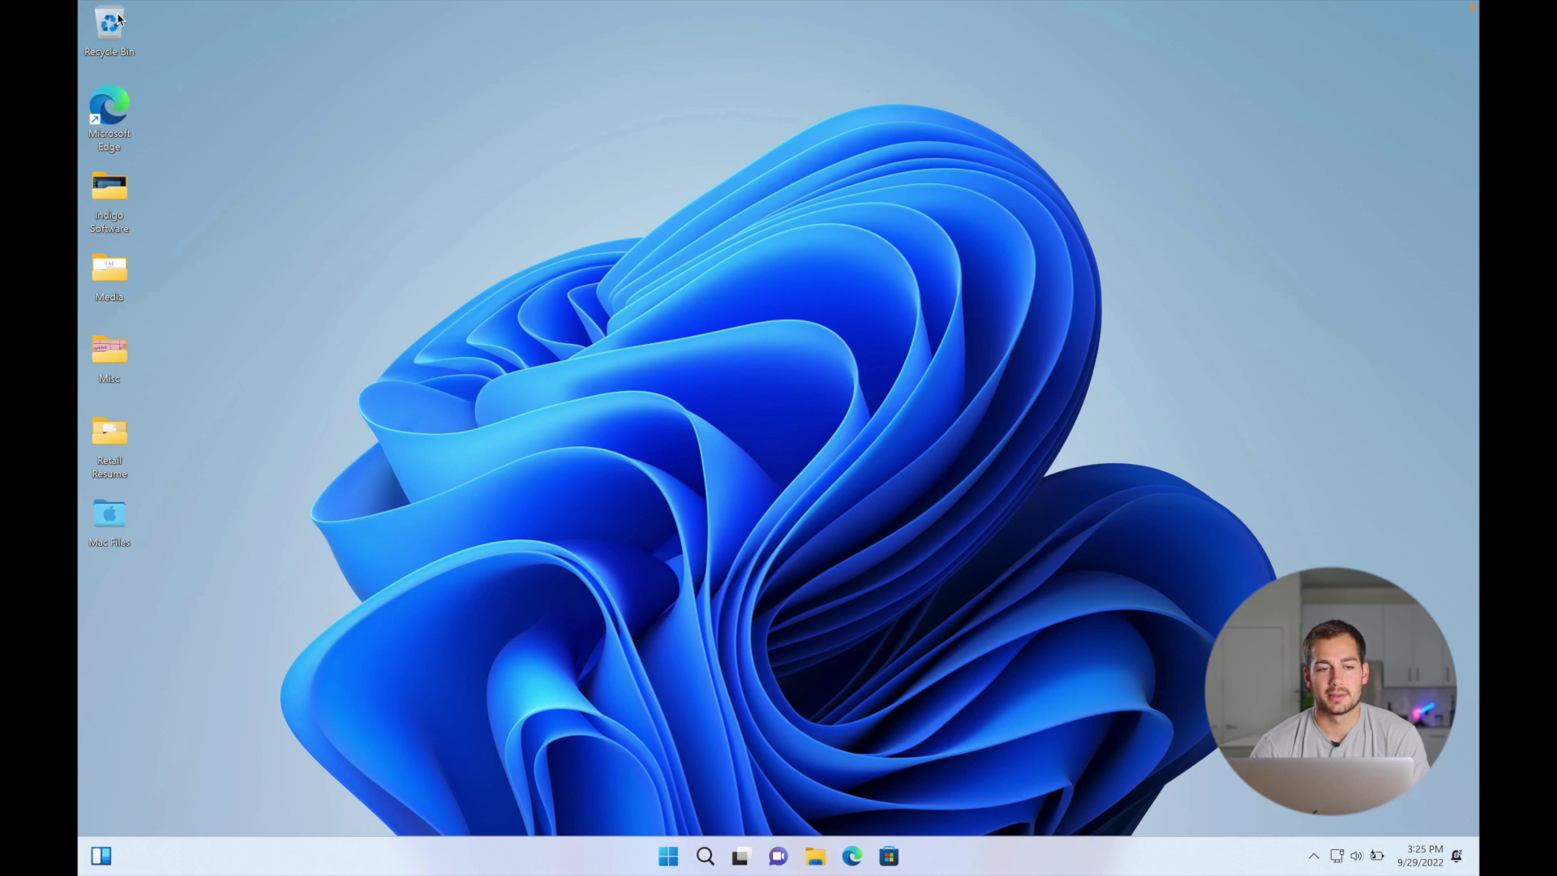
pyautogui.moveTo(118, 10)
pyautogui.click(127, 37)
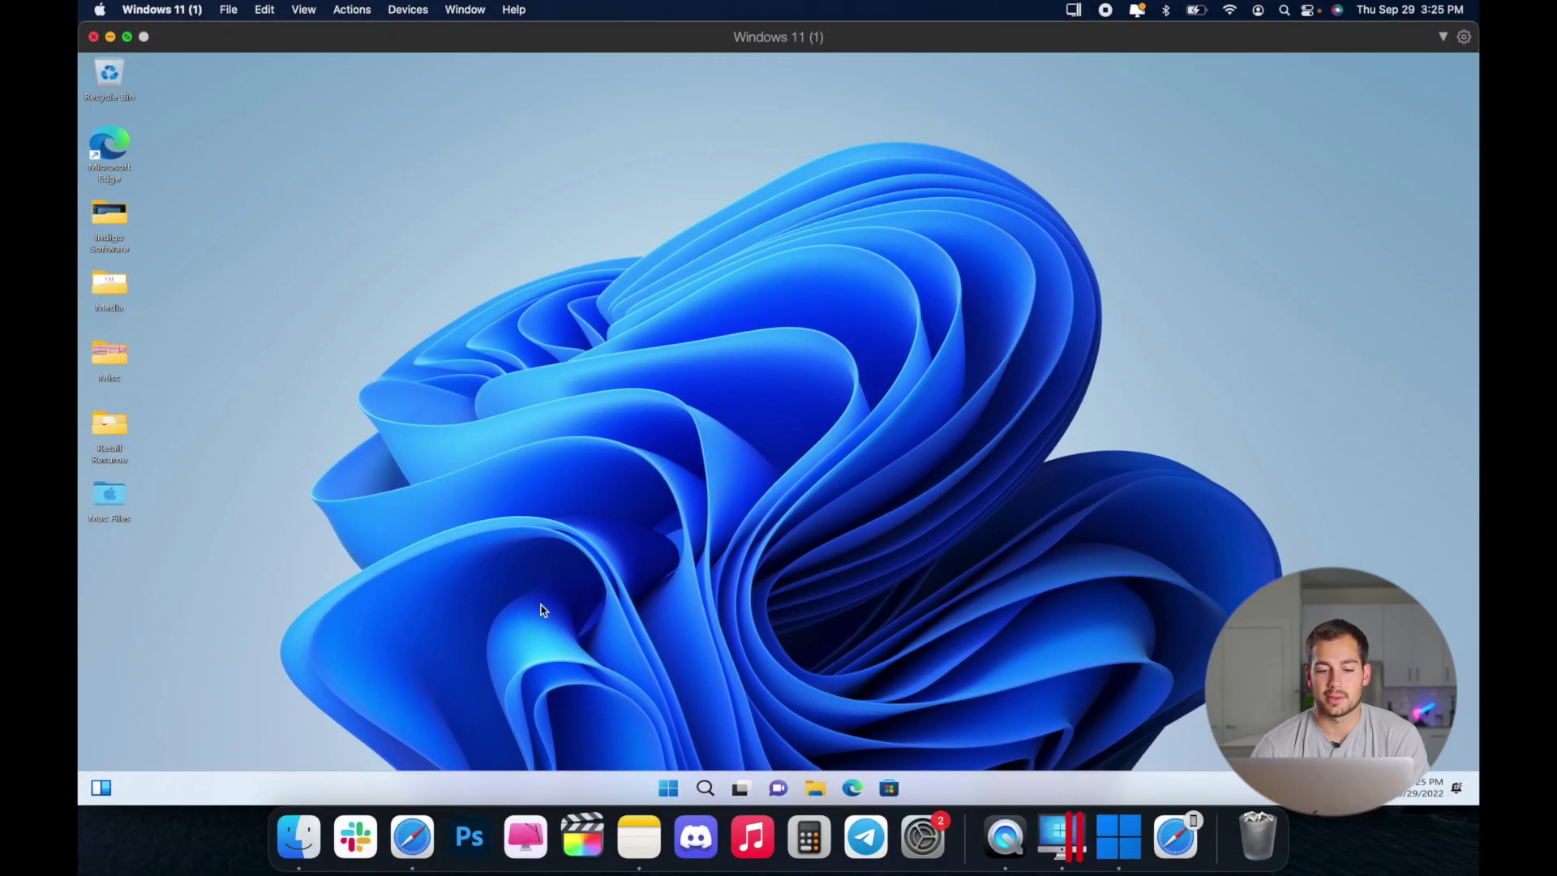
pyautogui.click(412, 837)
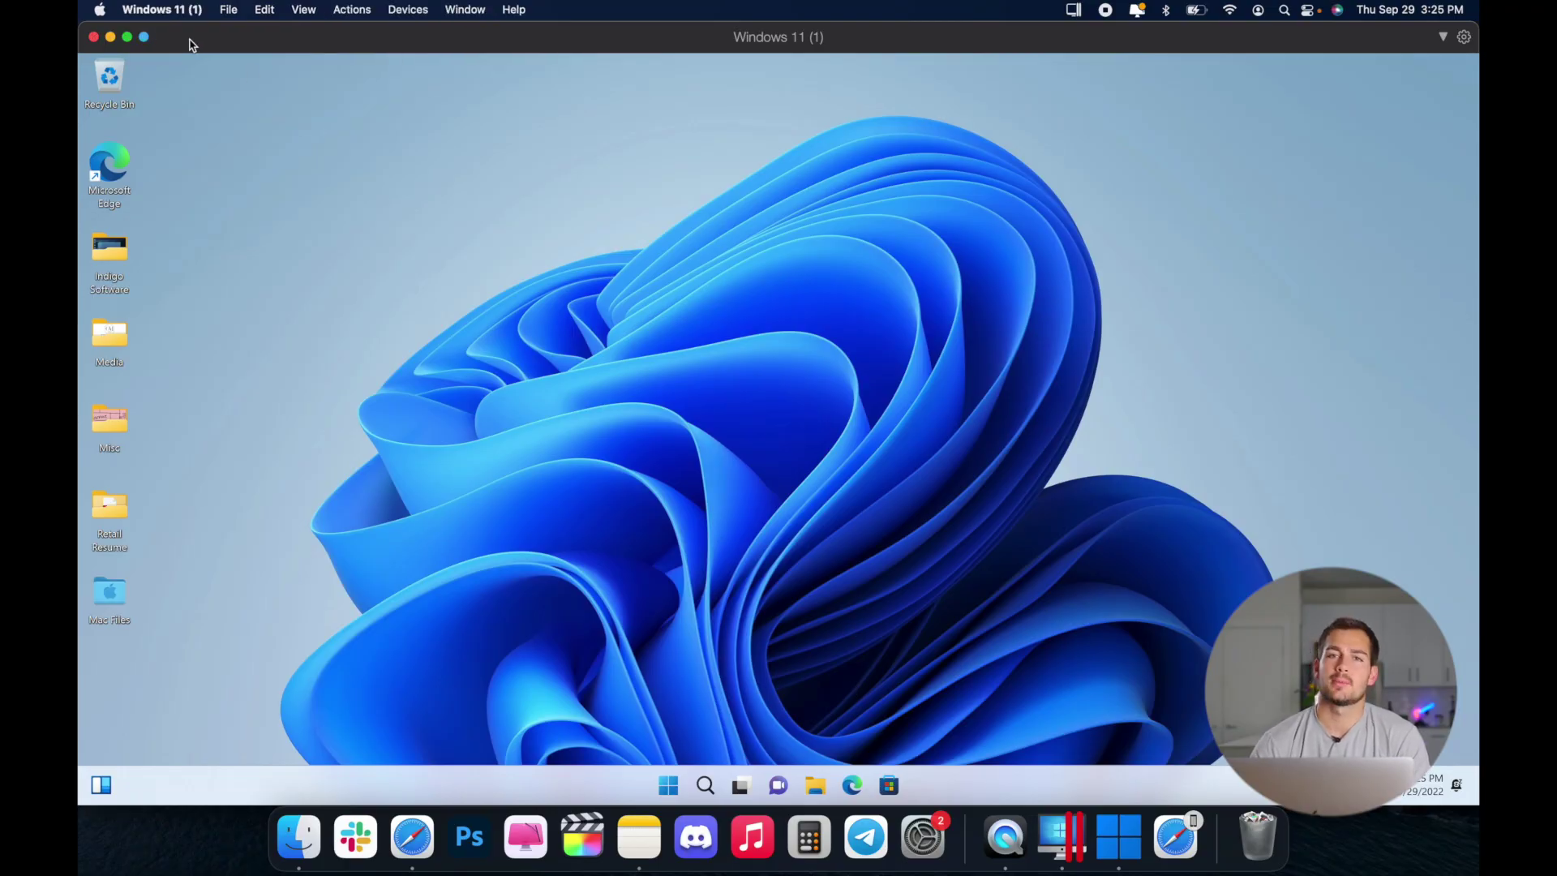
pyautogui.click(110, 38)
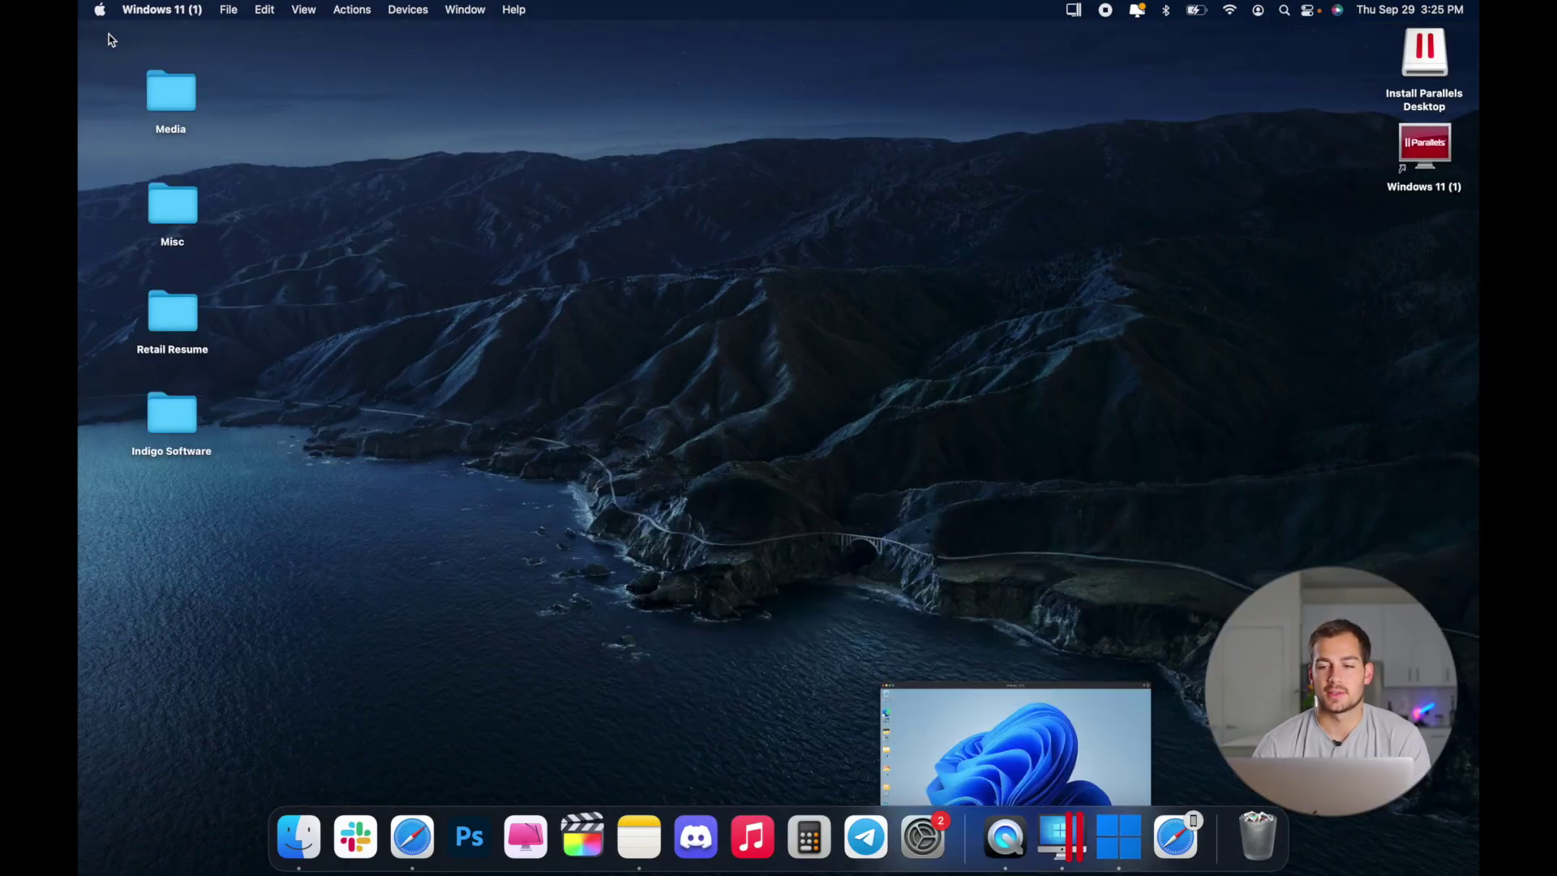